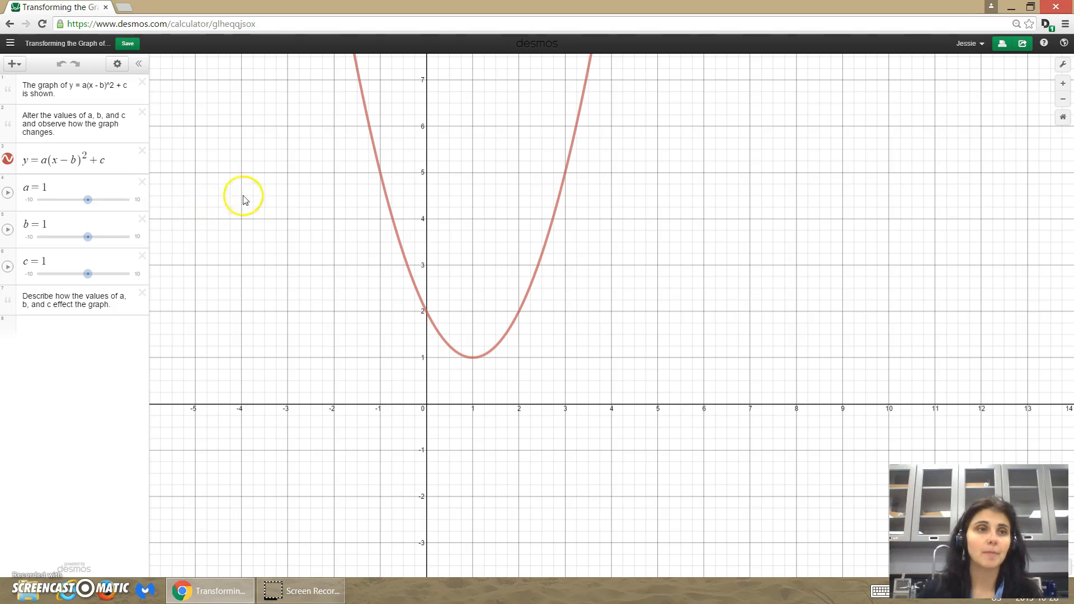
- Insert the SLA image from the IICT Specialist folder into the graph
{"action": "left_click", "coordinate": [13, 63]}
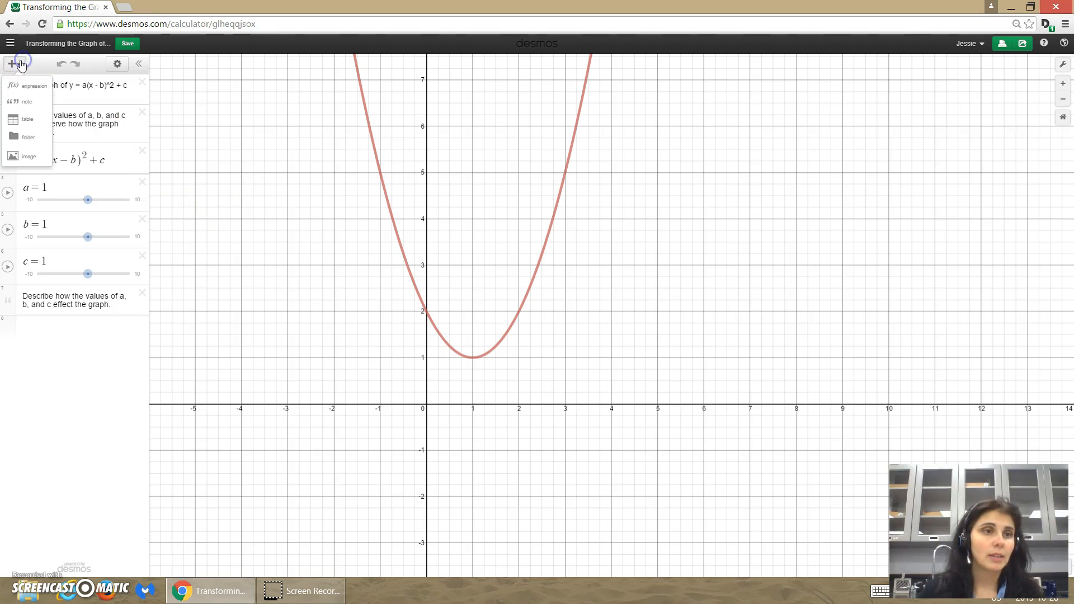
{"action": "left_click", "coordinate": [17, 157]}
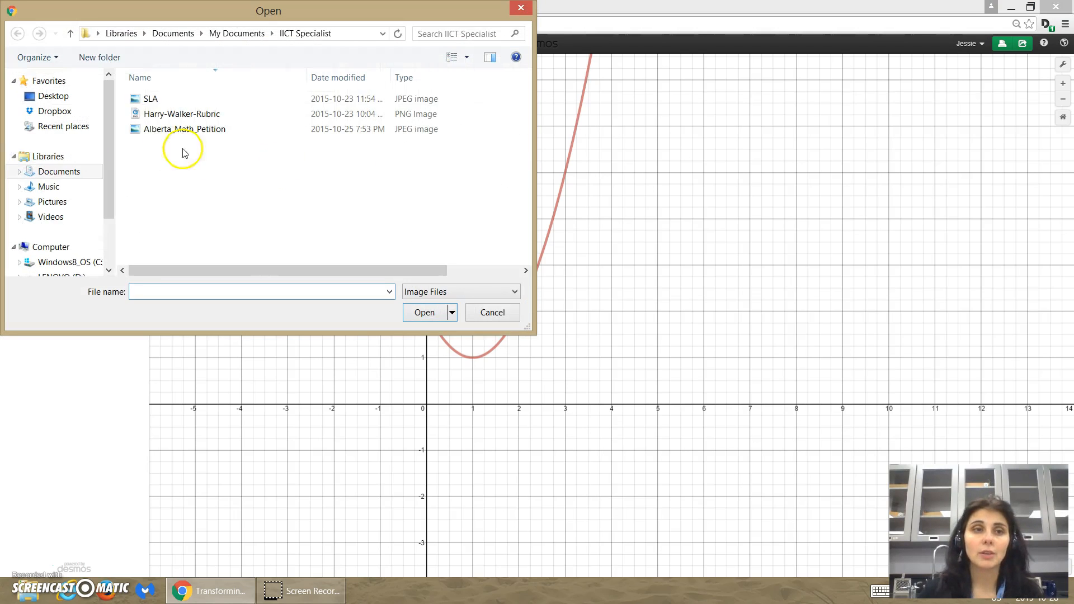
{"action": "left_click", "coordinate": [146, 101]}
{"action": "left_click", "coordinate": [423, 312]}
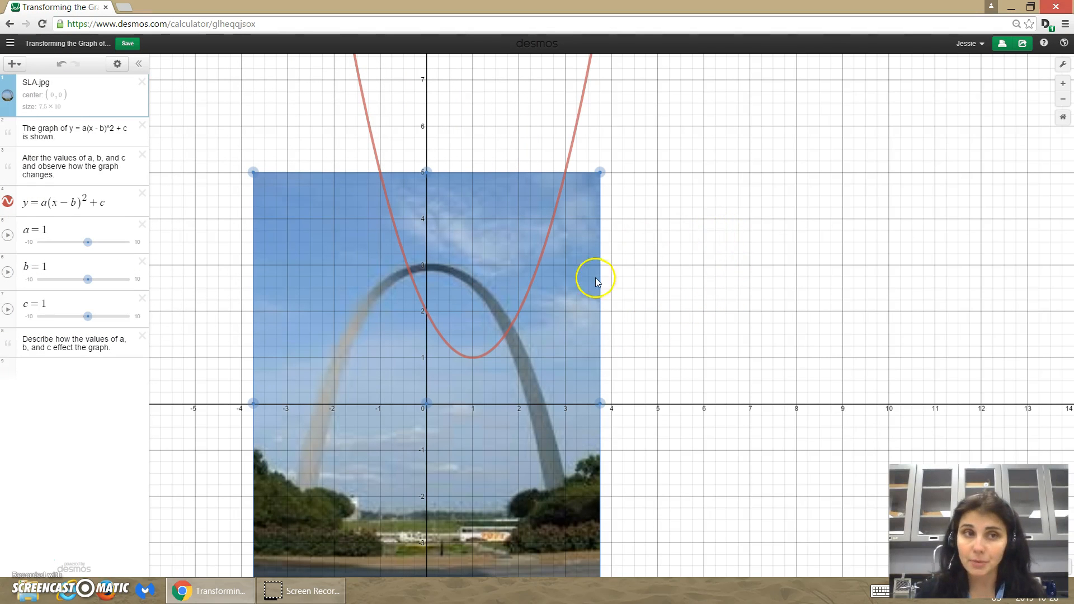
- Try centring the SLA image at (2.5, 6.5), after first trying 6.5 as the x-coordinate
{"action": "left_click", "coordinate": [62, 103]}
{"action": "left_click", "coordinate": [54, 96]}
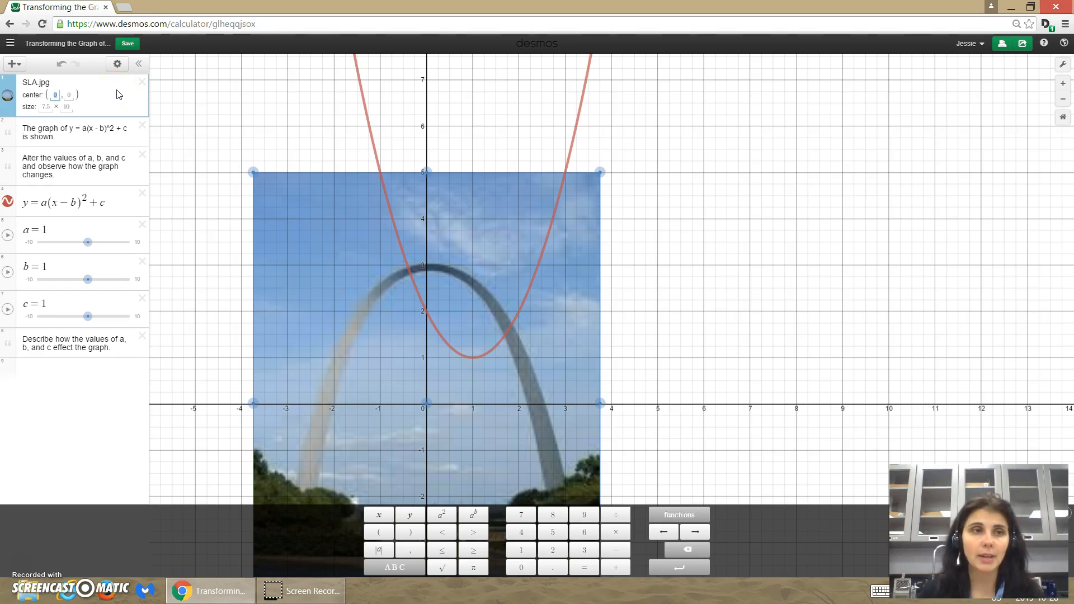
{"action": "type", "text": "6.5"}
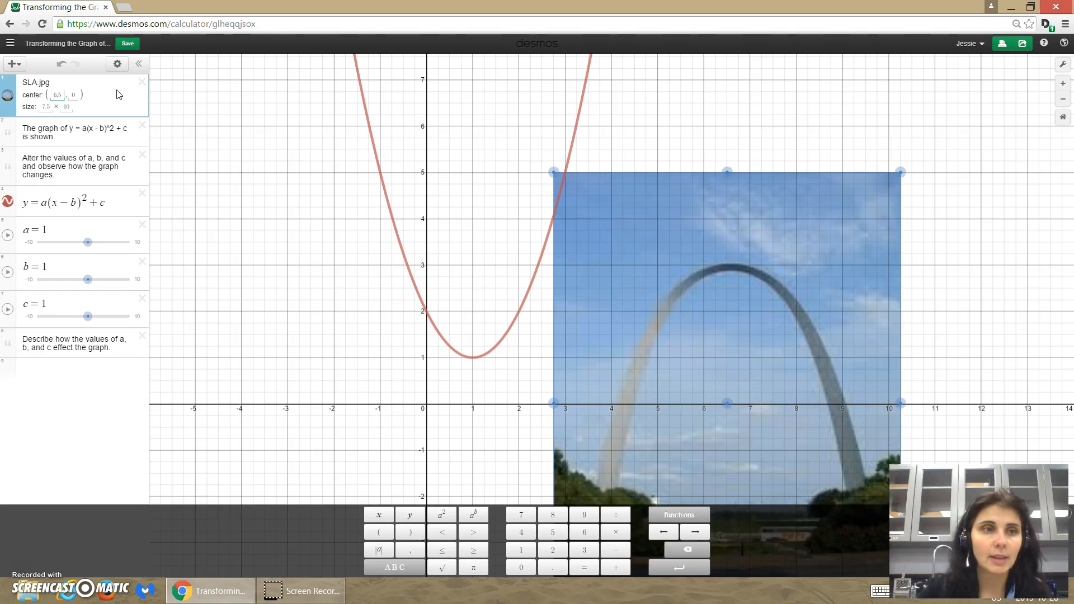
{"action": "key", "text": "BackSpace"}
{"action": "key", "text": "BackSpace"}
{"action": "key", "text": "BackSpace"}
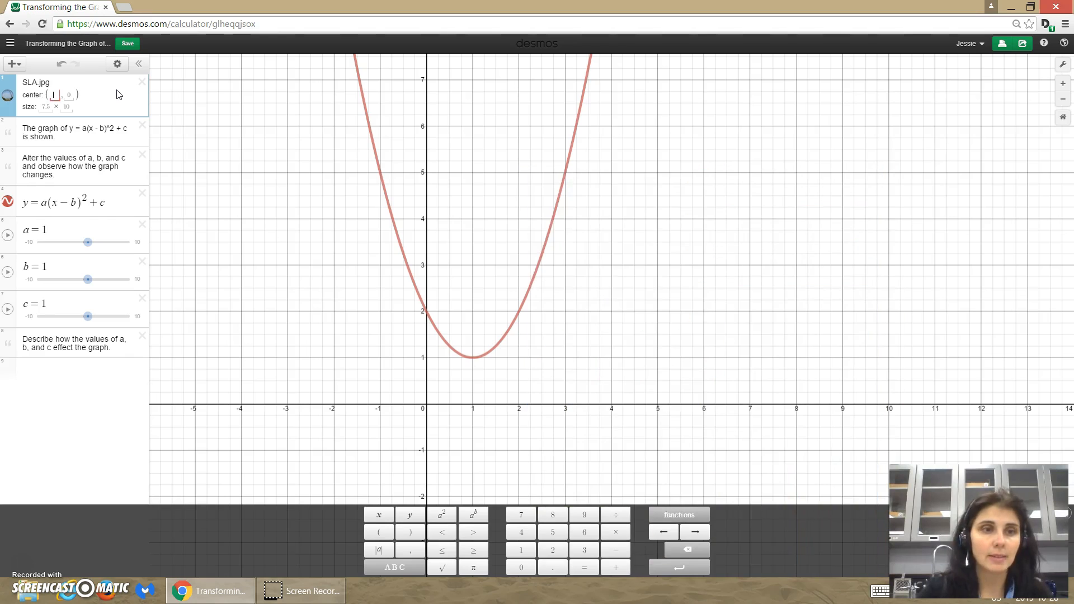
{"action": "type", "text": "2.5"}
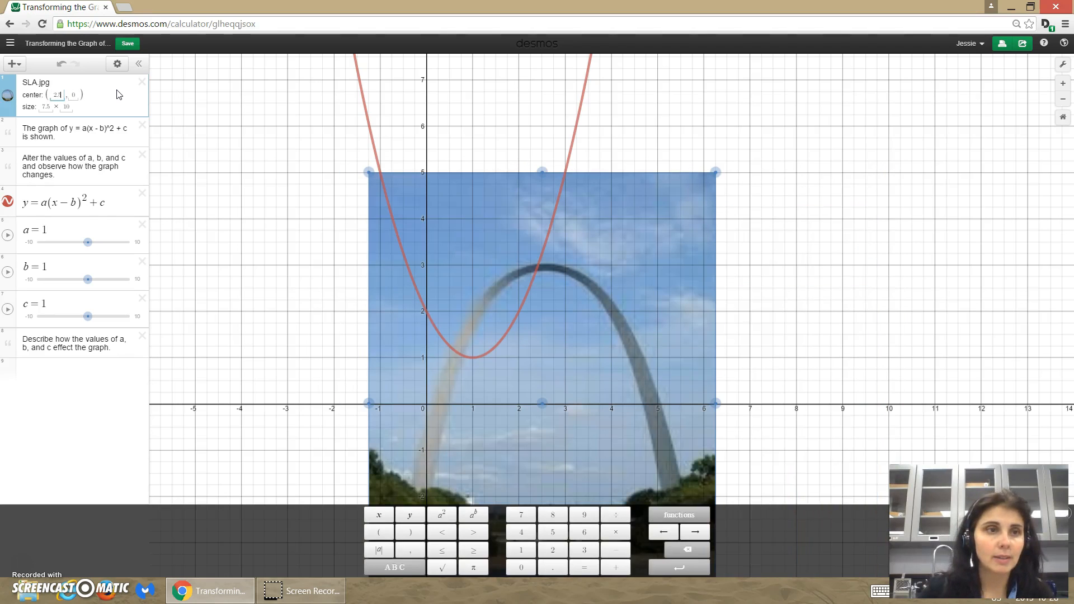
{"action": "left_click", "coordinate": [77, 95]}
{"action": "key", "text": "BackSpace"}
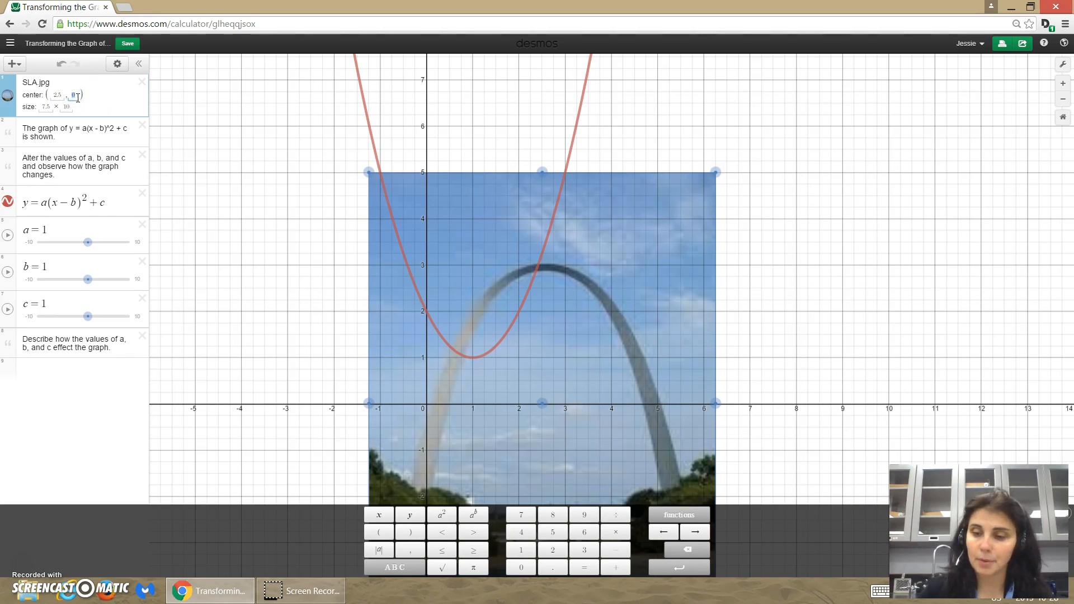
{"action": "type", "text": "6.5"}
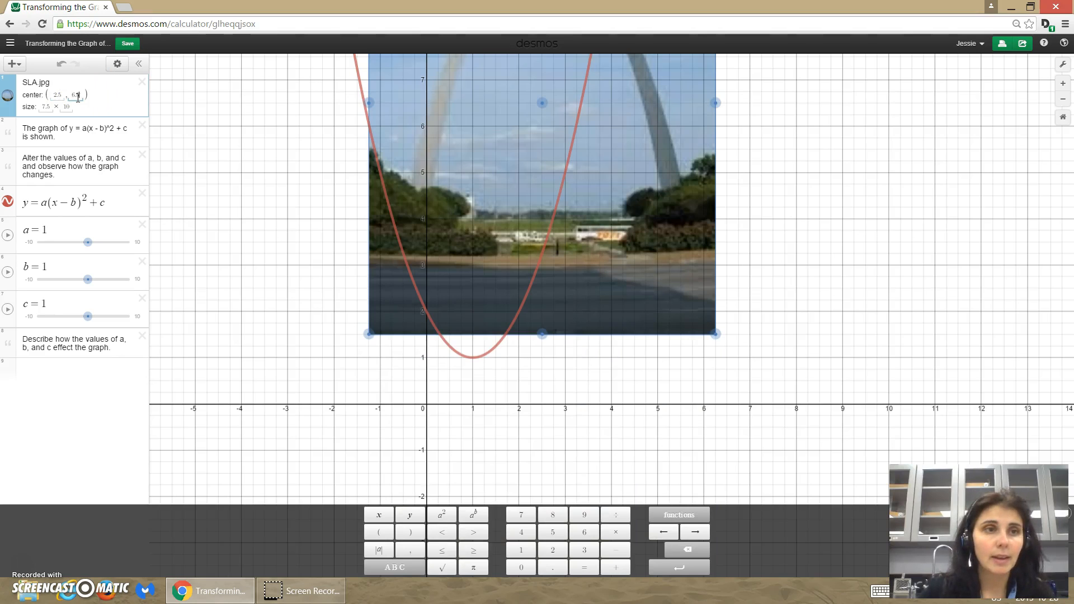
- Set the x-coordinate of the SLA image's centre to 3.75, trying 4 and 3.5 first
{"action": "double_click", "coordinate": [62, 95]}
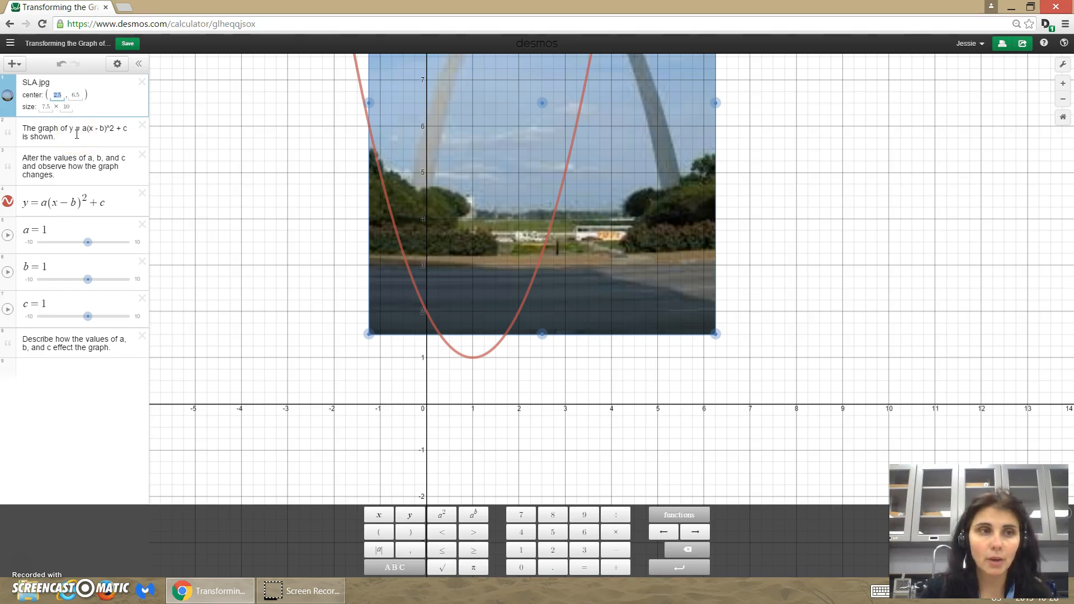
{"action": "type", "text": "4"}
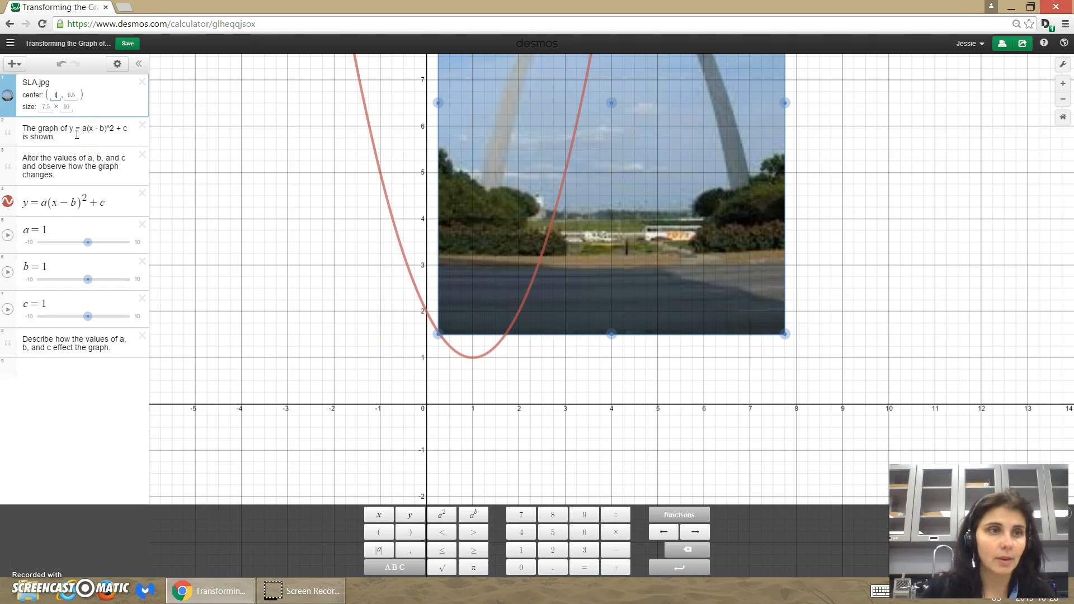
{"action": "key", "text": "BackSpace"}
{"action": "type", "text": "3.5"}
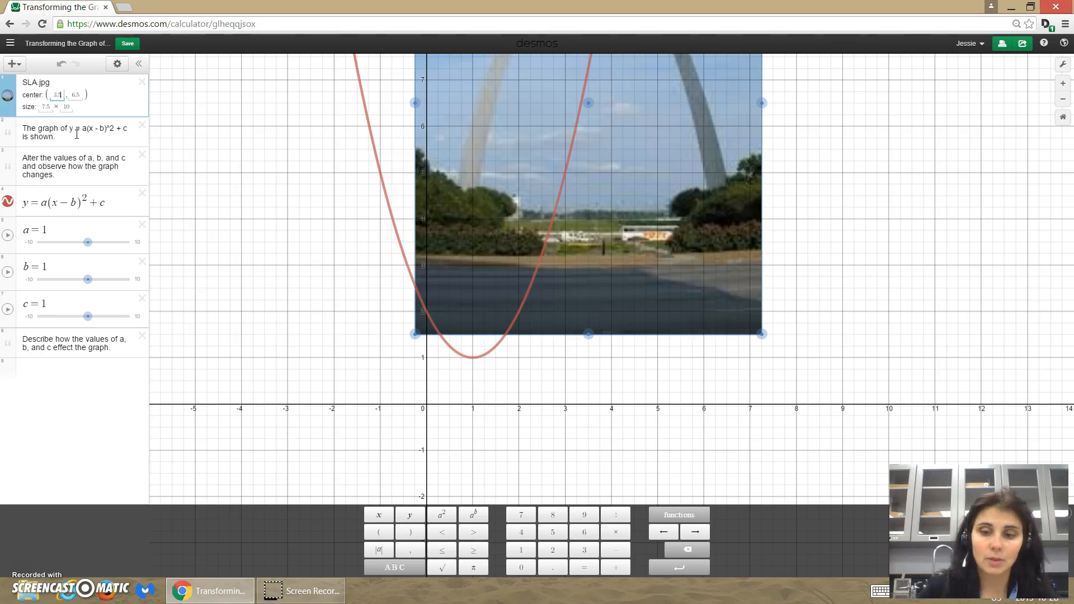
{"action": "key", "text": "BackSpace"}
{"action": "key", "text": "BackSpace"}
{"action": "type", "text": ".75"}
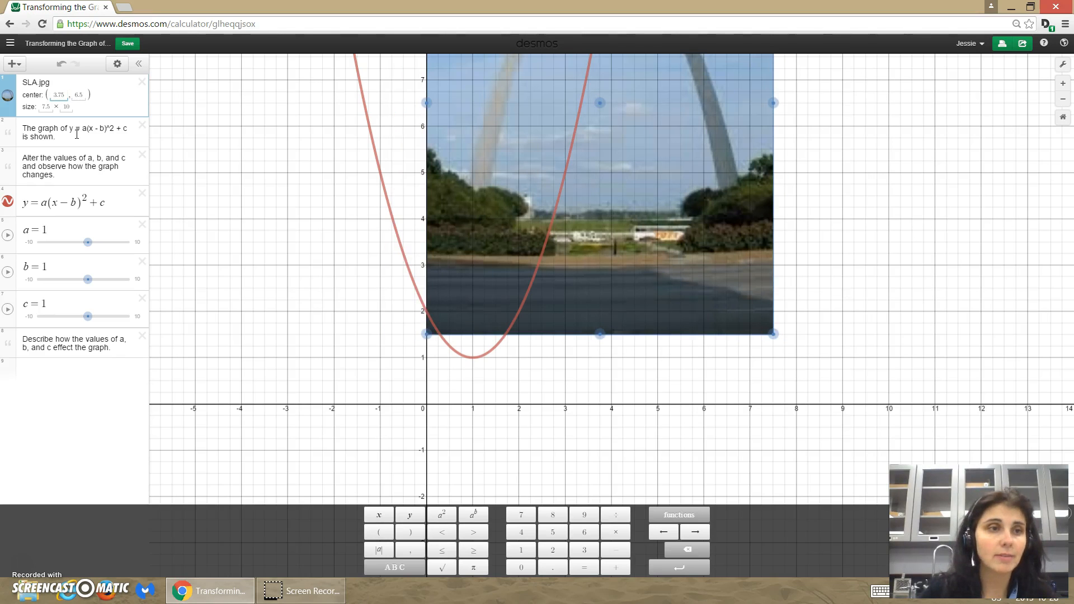
- Set the y-coordinate of the SLA image's centre to 5, trying 5.5 first
{"action": "double_click", "coordinate": [78, 95]}
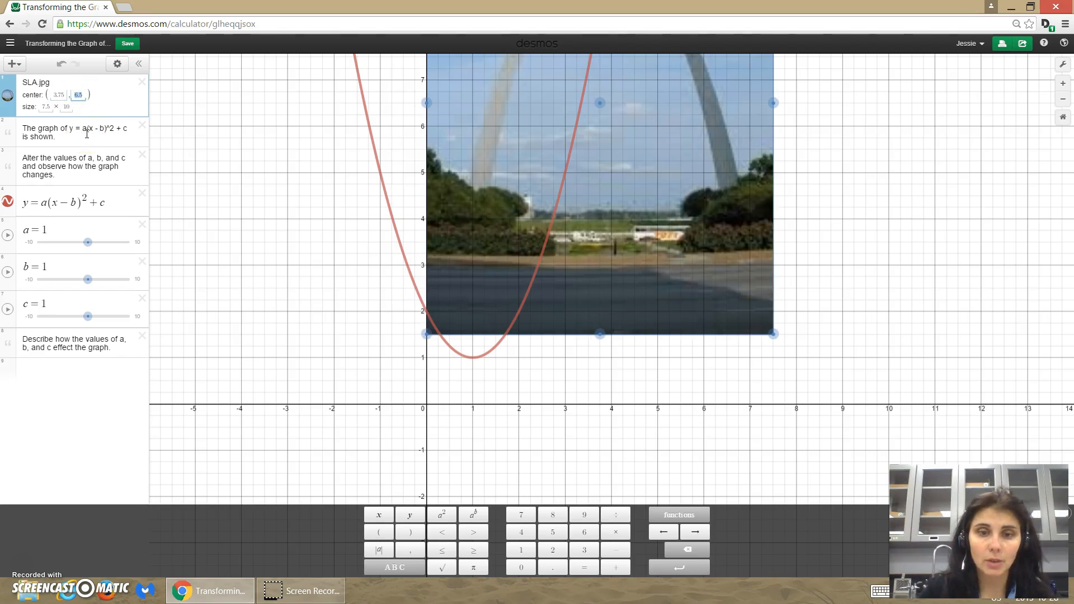
{"action": "type", "text": "5.5"}
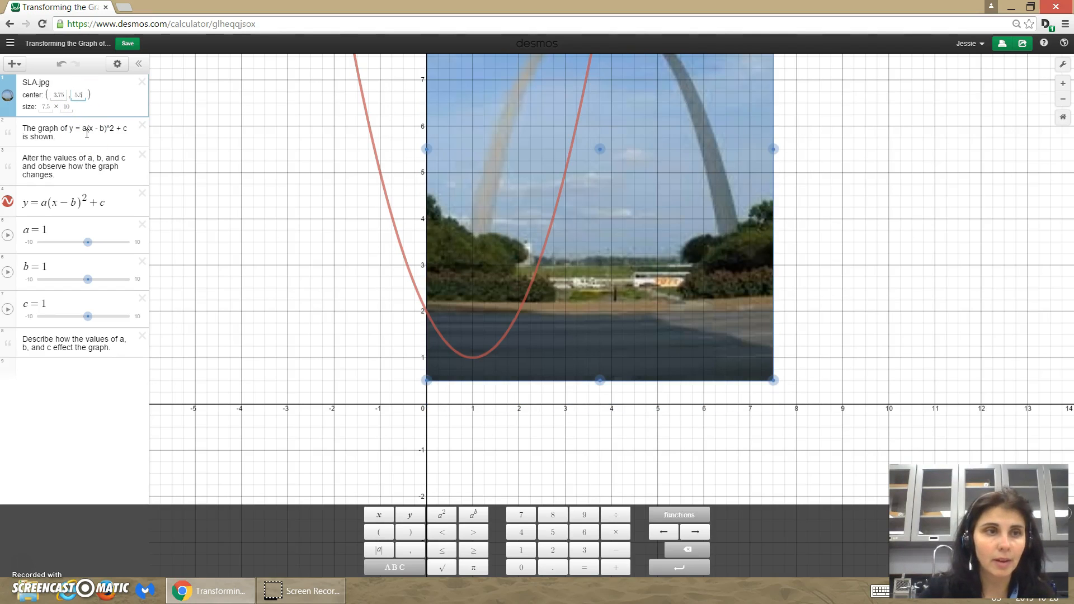
{"action": "key", "text": "BackSpace"}
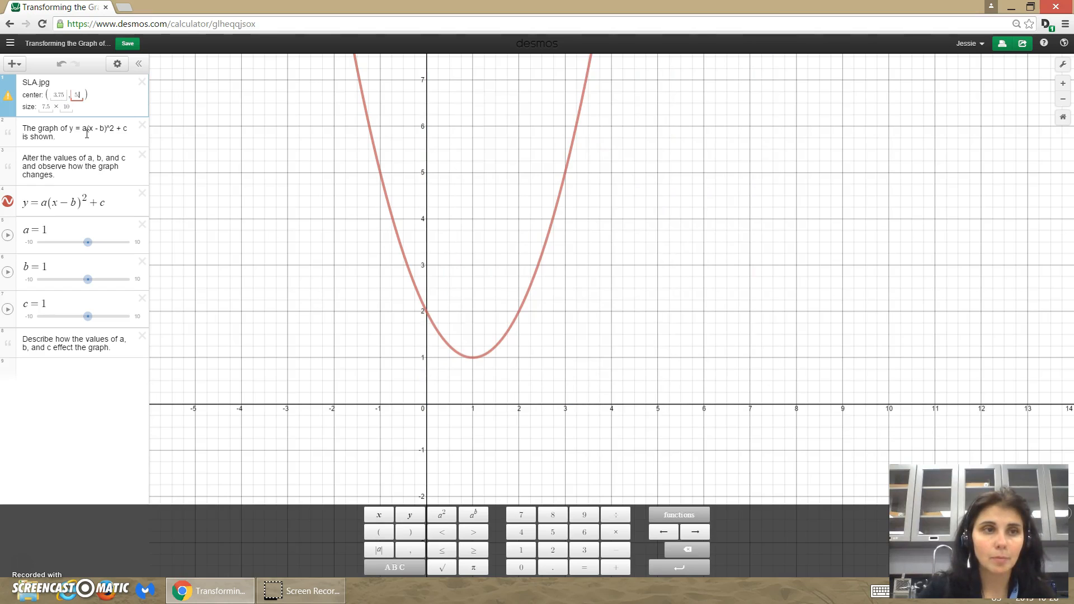
{"action": "key", "text": "BackSpace"}
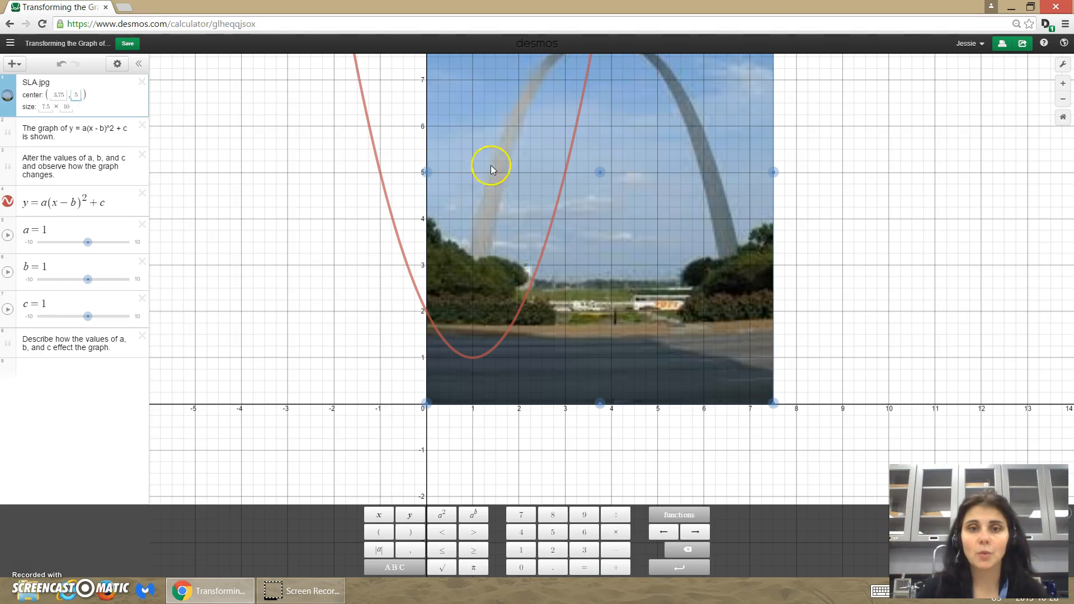
- Roughly fit the parabola to the arch by setting a to -0.4, b to 3.6 and c to 7.8
{"action": "left_click_drag", "start_coordinate": [299, 220], "coordinate": [228, 319]}
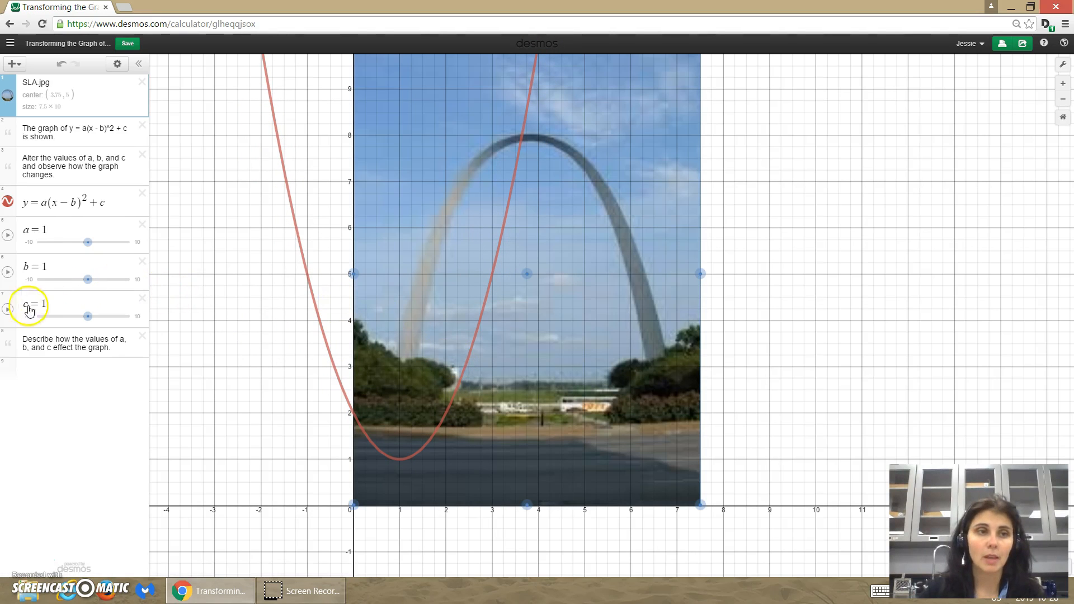
{"action": "left_click_drag", "start_coordinate": [89, 250], "coordinate": [99, 280]}
{"action": "left_click", "coordinate": [88, 317]}
{"action": "left_click_drag", "start_coordinate": [88, 318], "coordinate": [120, 316]}
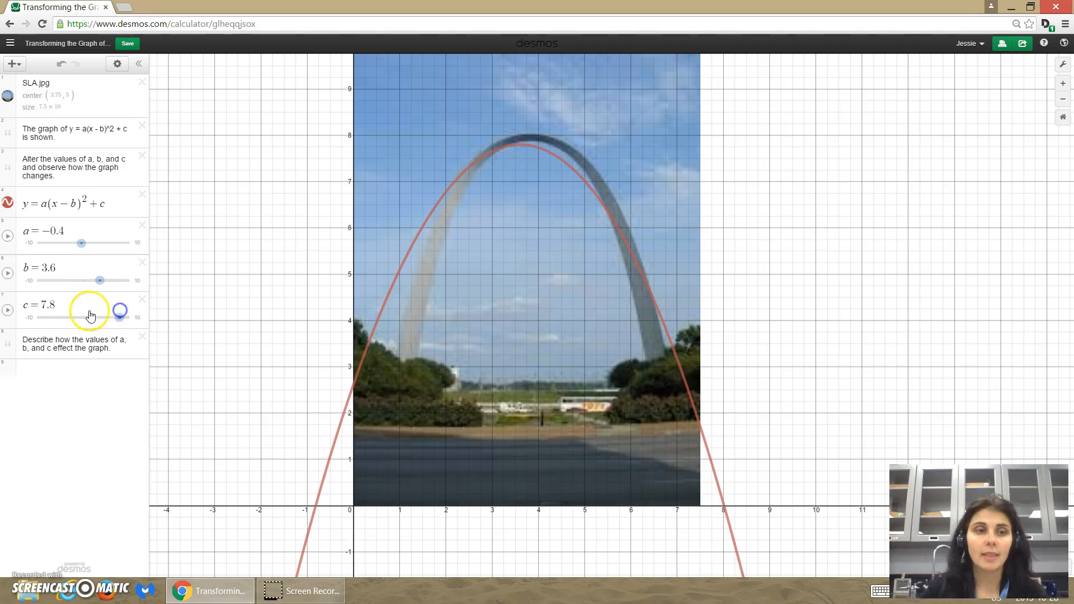
- Refine the parabola's fit to the arch by setting b to 3.8, a to -0.6 and c to 8
{"action": "left_click", "coordinate": [98, 280]}
{"action": "left_click_drag", "start_coordinate": [100, 285], "coordinate": [102, 285]}
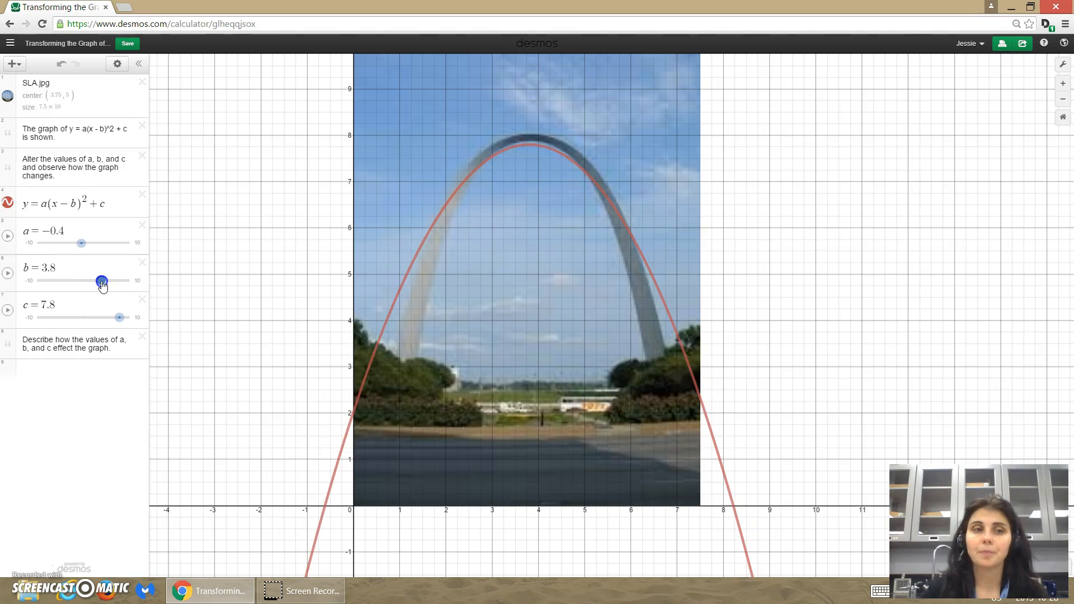
{"action": "left_click_drag", "start_coordinate": [82, 242], "coordinate": [102, 281]}
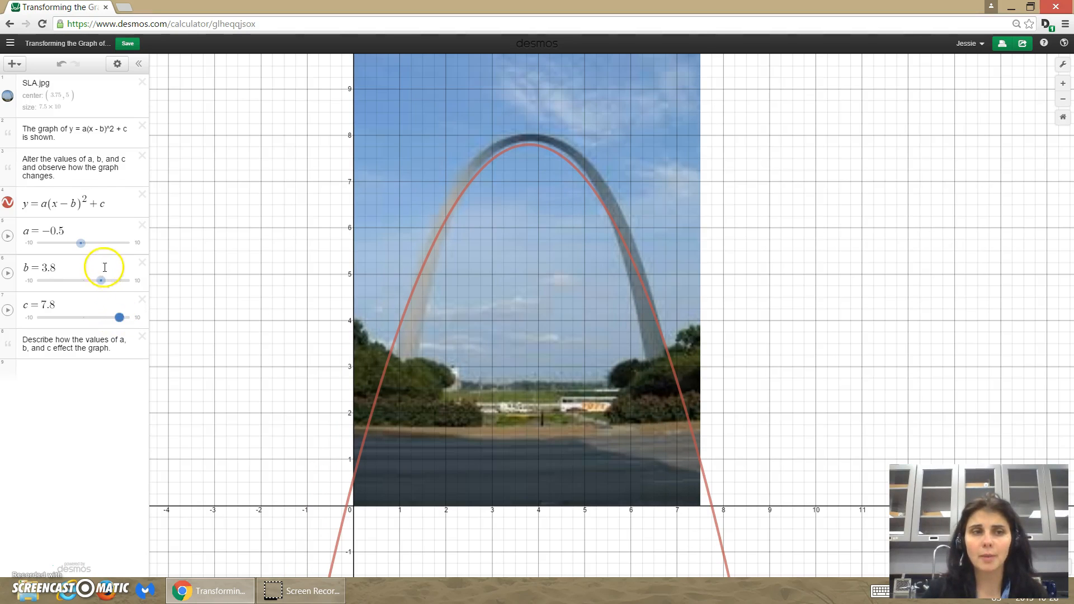
{"action": "left_click_drag", "start_coordinate": [81, 245], "coordinate": [101, 285]}
{"action": "left_click_drag", "start_coordinate": [120, 321], "coordinate": [120, 323]}
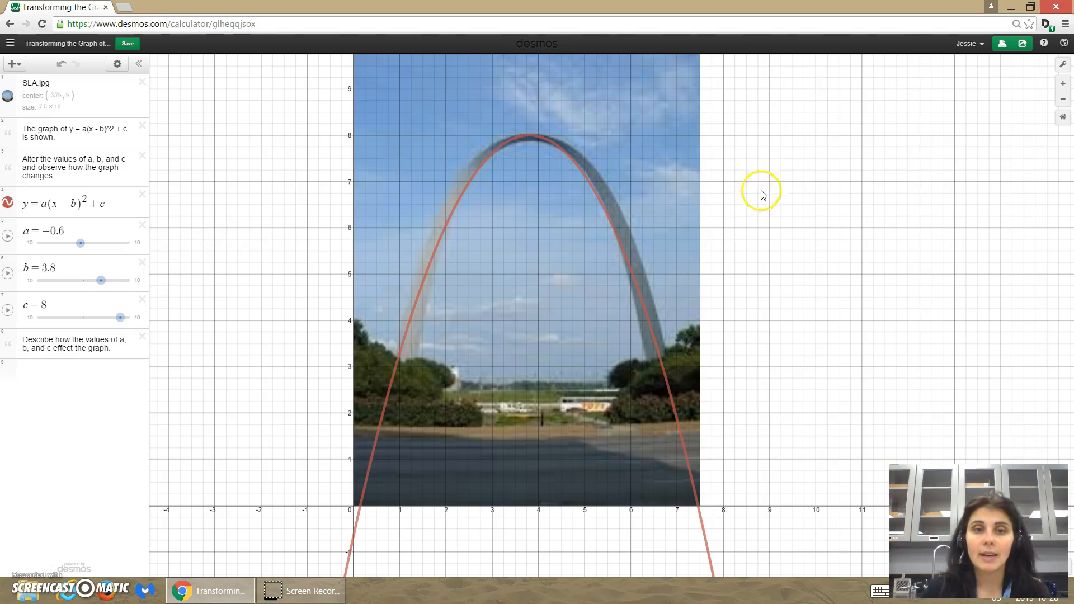